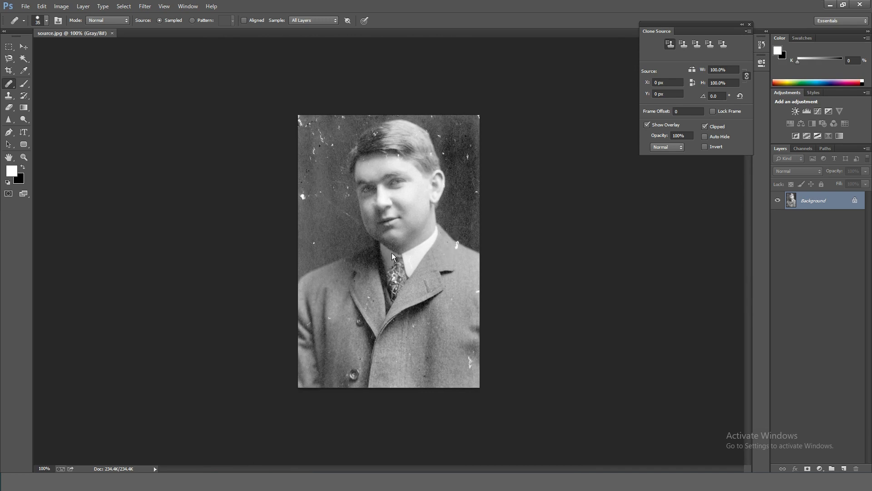
Step: Add an empty layer above the Background and set the Healing Brush to sample All Layers
{"action": "key", "text": "ctrl+plus"}
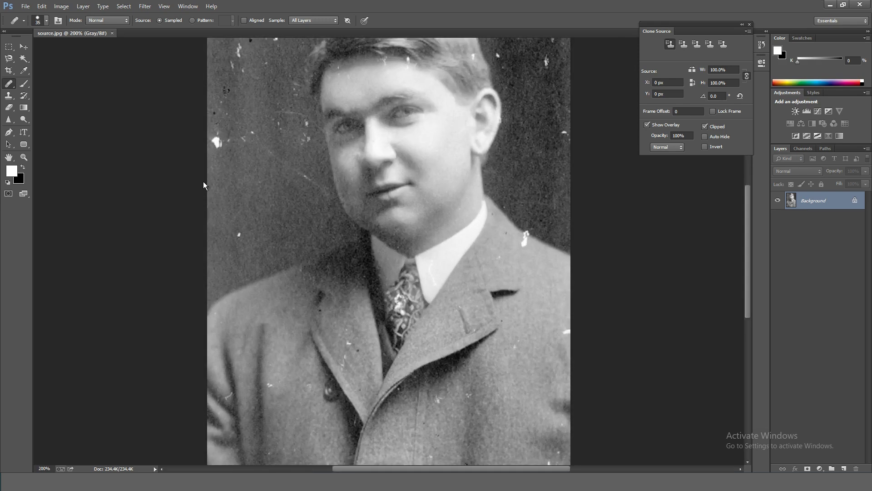
{"action": "left_click", "coordinate": [844, 469]}
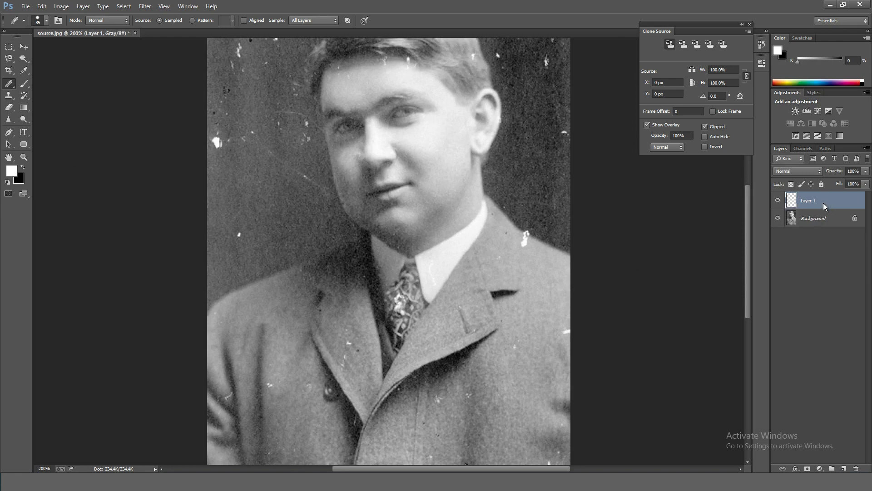
{"action": "left_click", "coordinate": [313, 20]}
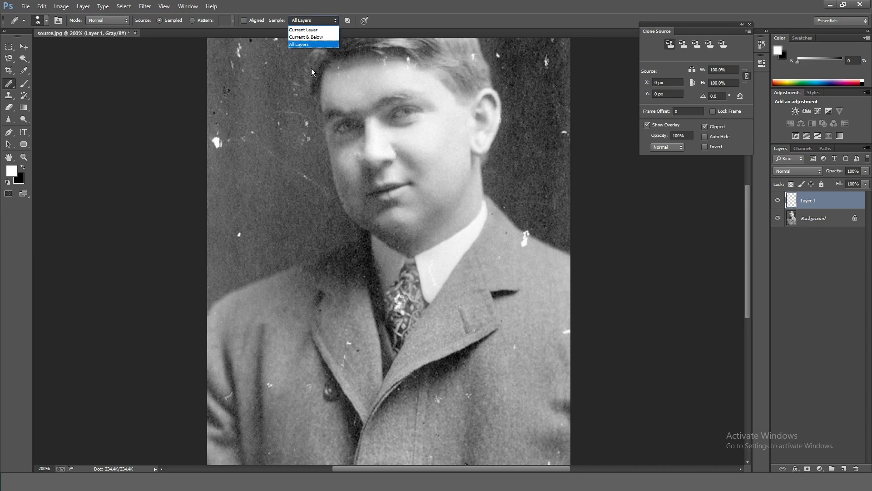
{"action": "left_click", "coordinate": [306, 44]}
{"action": "left_click_drag", "start_coordinate": [280, 144], "coordinate": [279, 222]}
Step: Clone clean backdrop texture with the Clone Stamp over the white scratches left of the man's head
{"action": "left_click", "coordinate": [9, 96]}
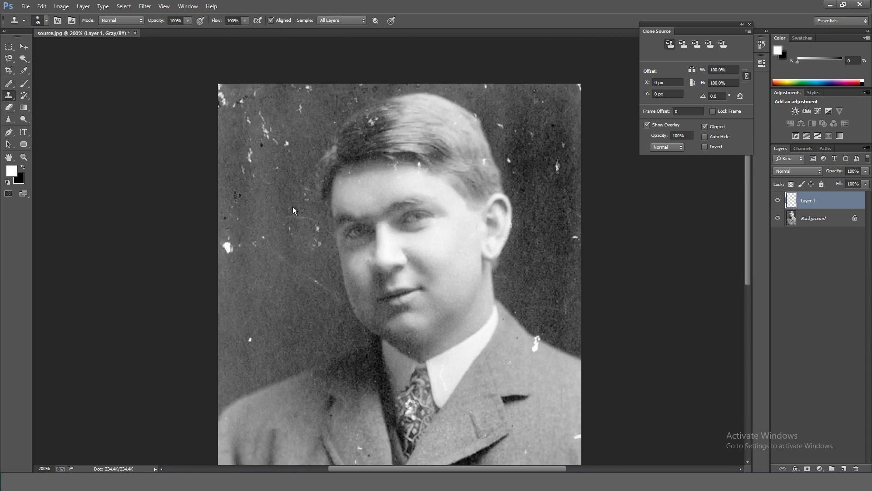
{"action": "left_click", "coordinate": [267, 188], "text": "alt"}
{"action": "left_click", "coordinate": [258, 166]}
{"action": "left_click", "coordinate": [273, 184], "text": "alt"}
{"action": "left_click", "coordinate": [279, 160]}
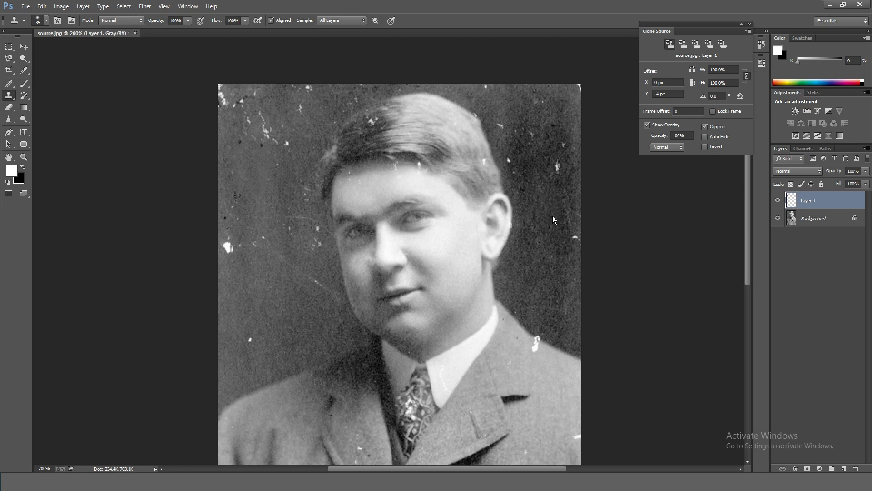
{"action": "left_click", "coordinate": [560, 191], "text": "alt"}
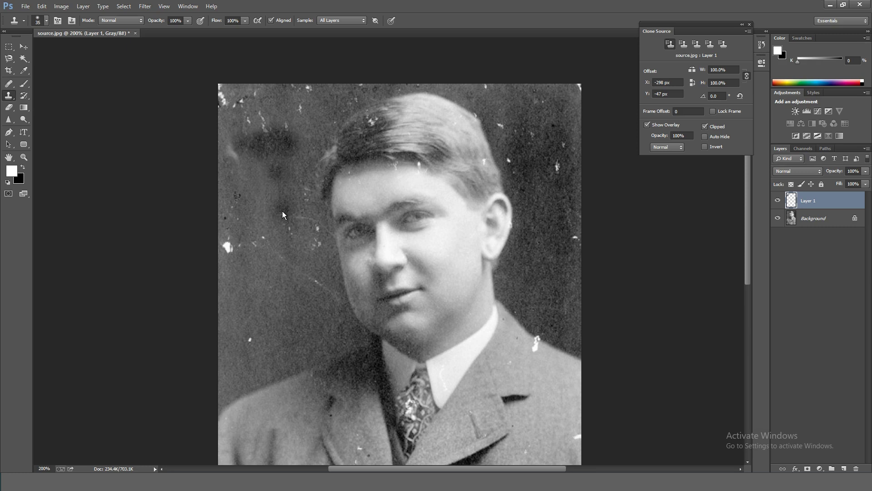
Step: Heal the scratches and cloned patches in the upper-left backdrop with the Healing Brush, using nearby clean backdrop as the source
{"action": "left_click", "coordinate": [10, 84]}
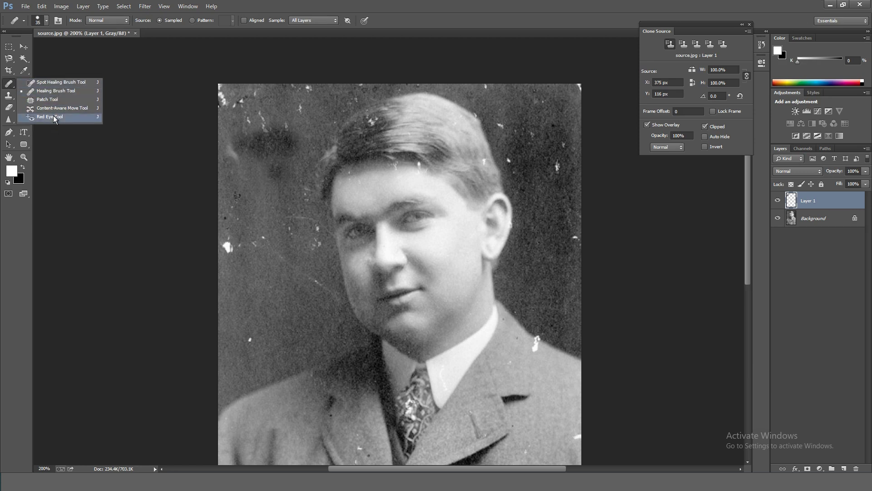
{"action": "left_click", "coordinate": [60, 92]}
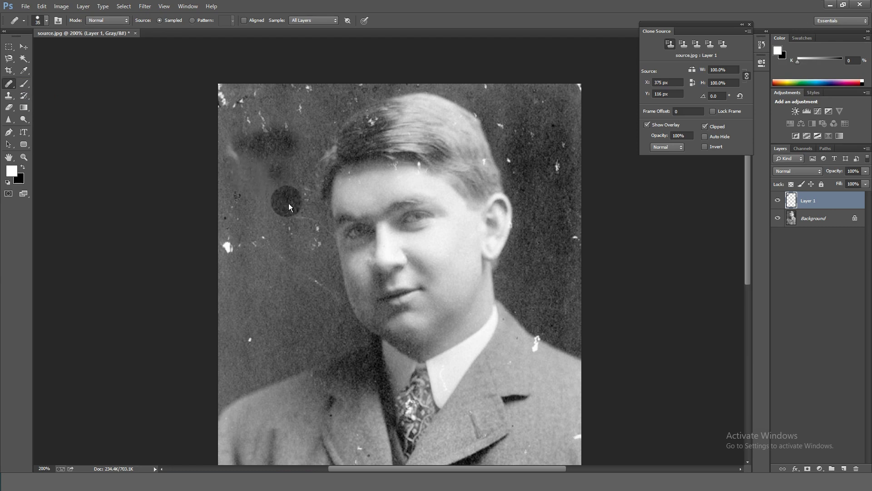
{"action": "left_click", "coordinate": [274, 203], "text": "alt"}
{"action": "left_click_drag", "start_coordinate": [278, 138], "coordinate": [264, 162]}
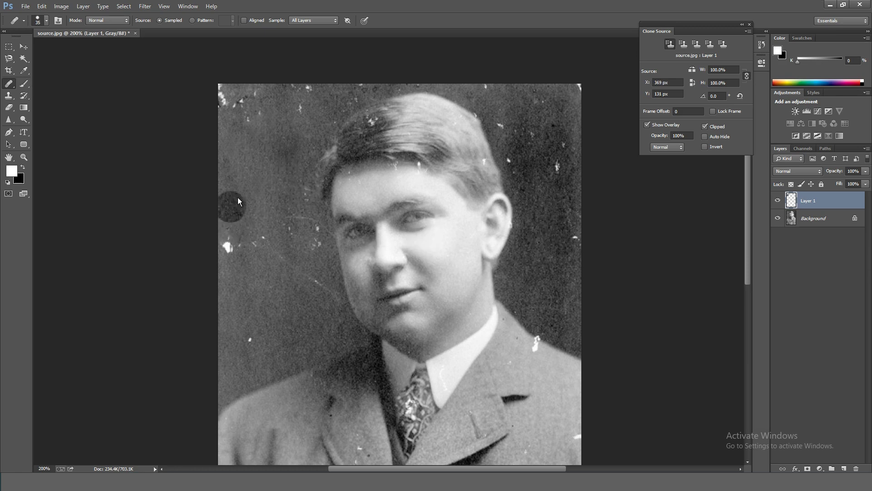
{"action": "mouse_move", "coordinate": [248, 137]}
{"action": "left_mouse_down"}
{"action": "mouse_move", "coordinate": [255, 104]}
{"action": "mouse_move", "coordinate": [253, 126]}
{"action": "mouse_move", "coordinate": [241, 107]}
{"action": "left_mouse_up"}
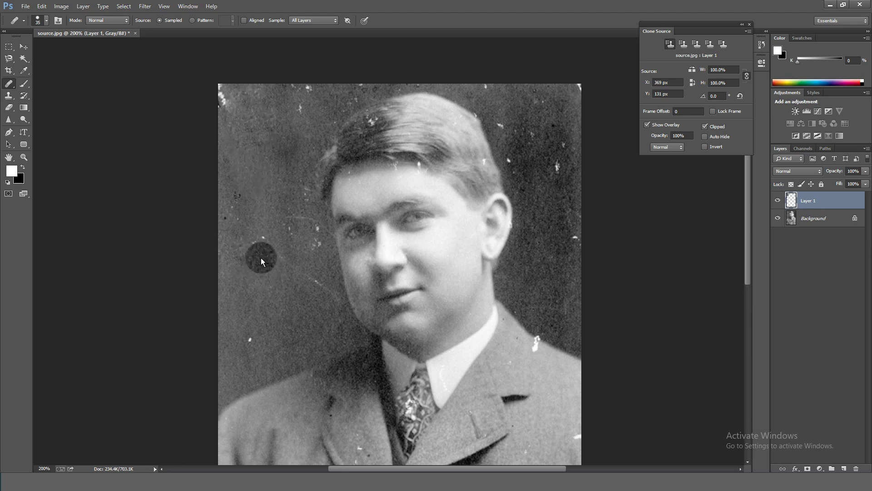
{"action": "left_click_drag", "start_coordinate": [287, 232], "coordinate": [288, 233]}
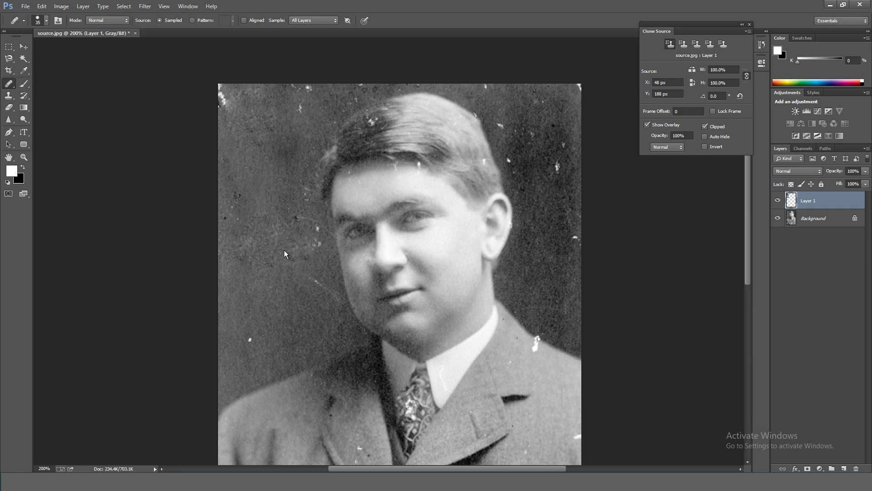
Step: Heal the remaining specks in the backdrop left of the face, sampling clean backdrop from the right side of the head
{"action": "key", "text": "ctrl+plus"}
{"action": "key", "text": "ctrl+plus"}
{"action": "key", "text": "ctrl+plus"}
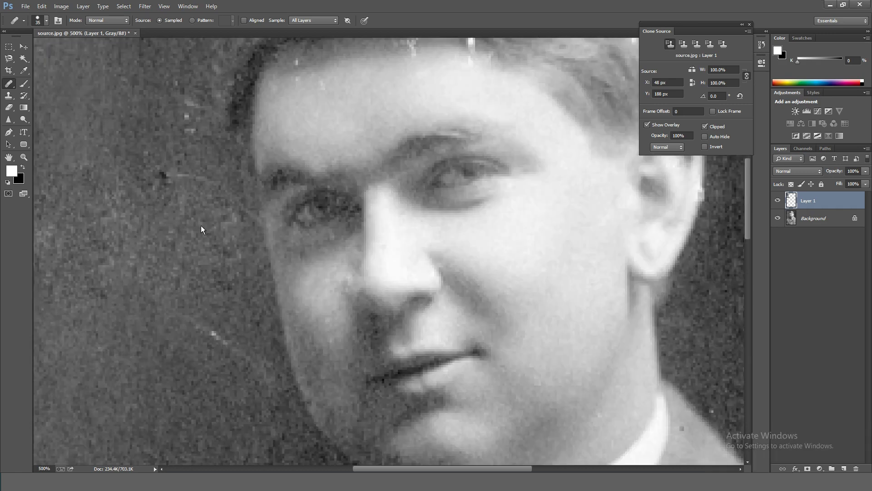
{"action": "left_click", "coordinate": [162, 175]}
{"action": "key", "text": "ctrl+minus"}
{"action": "key", "text": "ctrl+minus"}
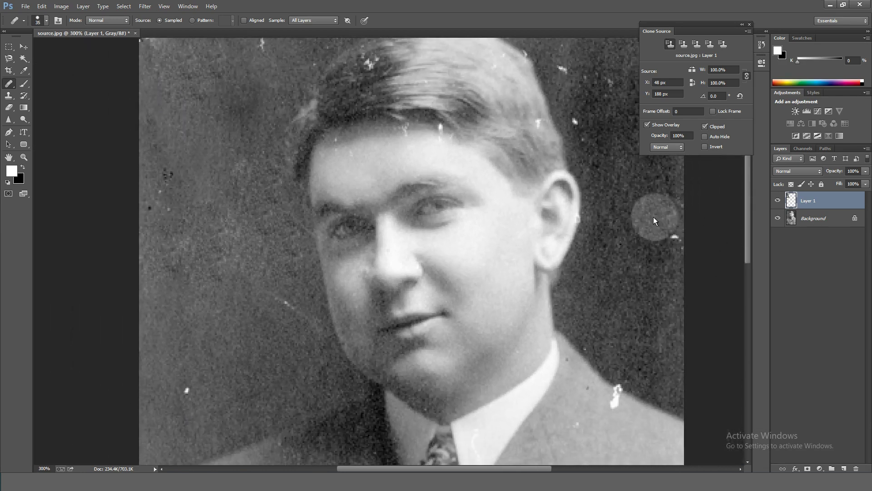
{"action": "left_click", "coordinate": [640, 203], "text": "alt"}
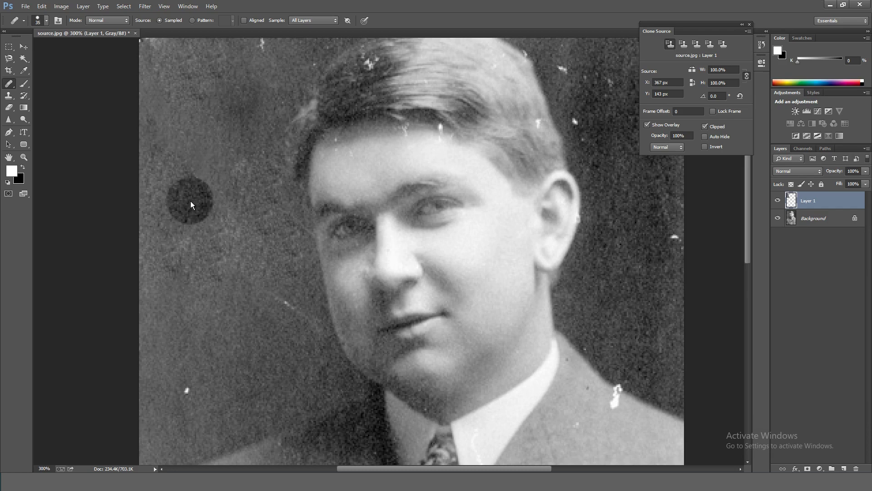
{"action": "mouse_move", "coordinate": [261, 123]}
{"action": "left_mouse_down"}
{"action": "mouse_move", "coordinate": [222, 230]}
{"action": "mouse_move", "coordinate": [270, 153]}
{"action": "left_mouse_up"}
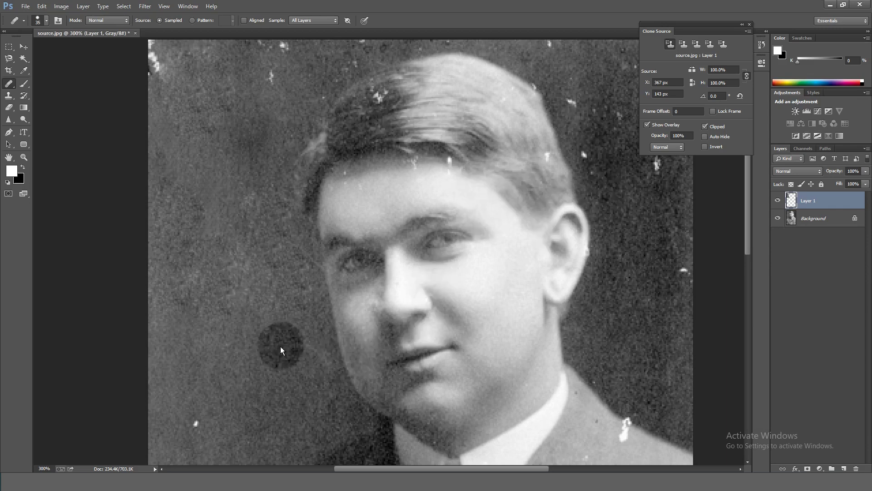
Step: Activate the Patch Tool and duplicate the Background layer beneath Layer 1
{"action": "right_click", "coordinate": [12, 83]}
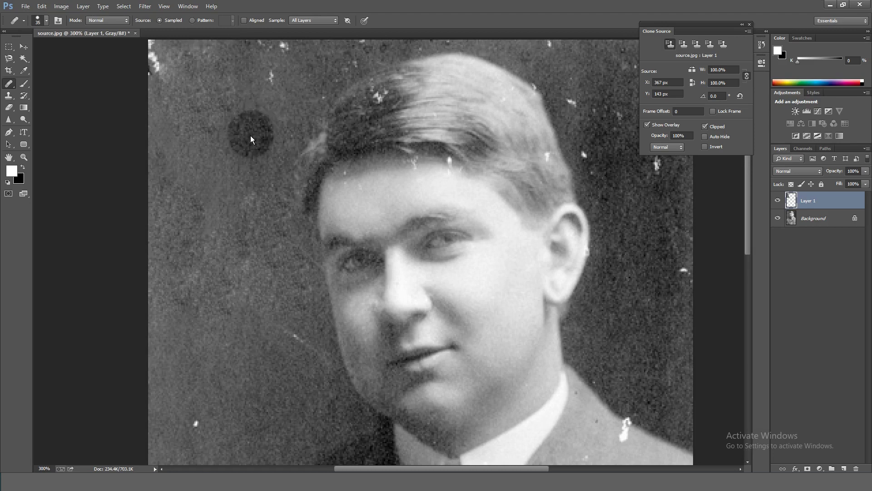
{"action": "right_click", "coordinate": [9, 83]}
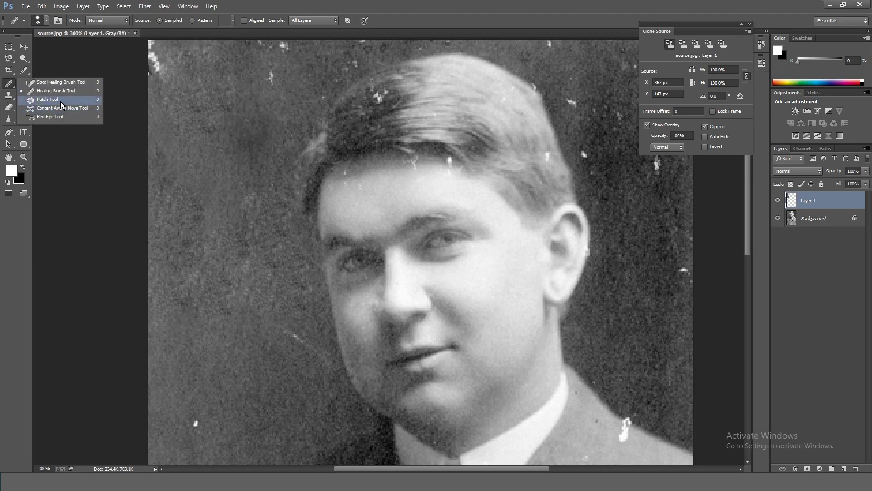
{"action": "left_click", "coordinate": [47, 99]}
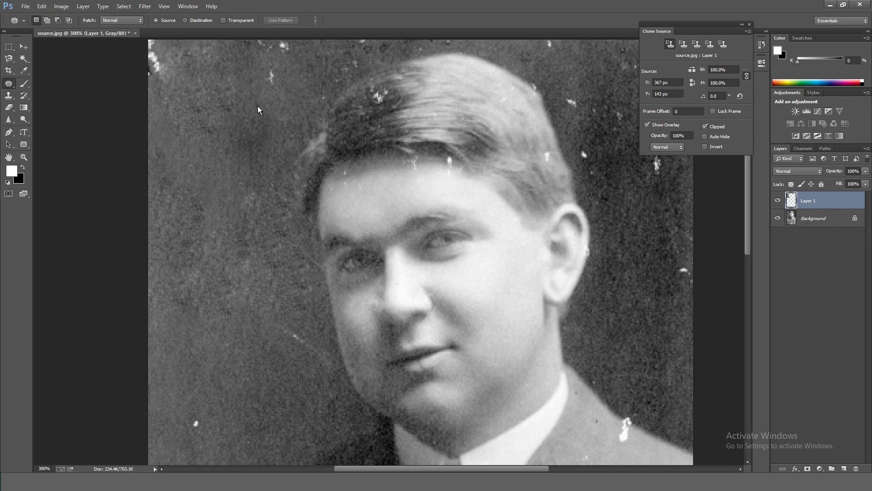
{"action": "left_click", "coordinate": [819, 220]}
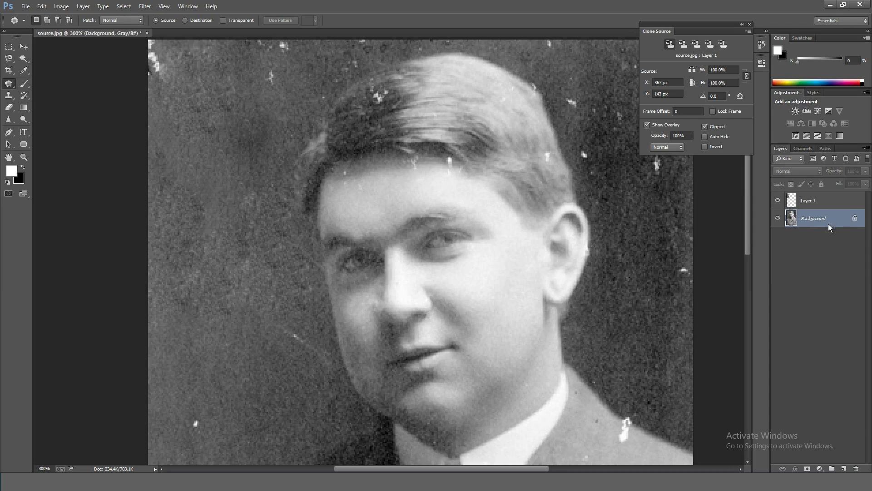
{"action": "key", "text": "ctrl+j"}
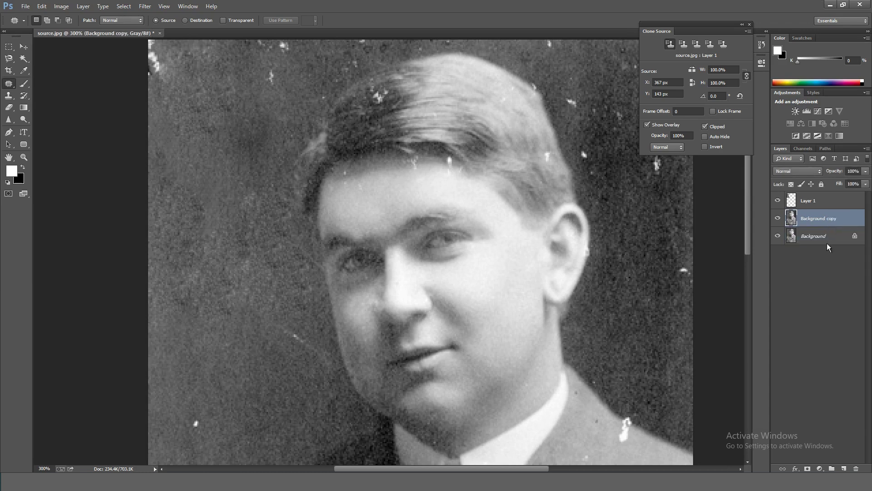
{"action": "left_click", "coordinate": [826, 264]}
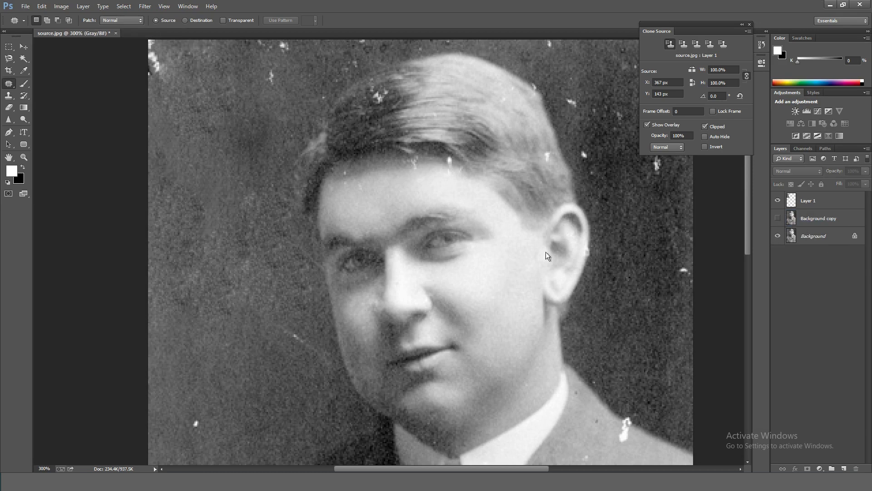
Step: Compare the whole photo with and without the healing by toggling the visibility of Layer 1
{"action": "key", "text": "ctrl+minus"}
{"action": "key", "text": "ctrl+minus"}
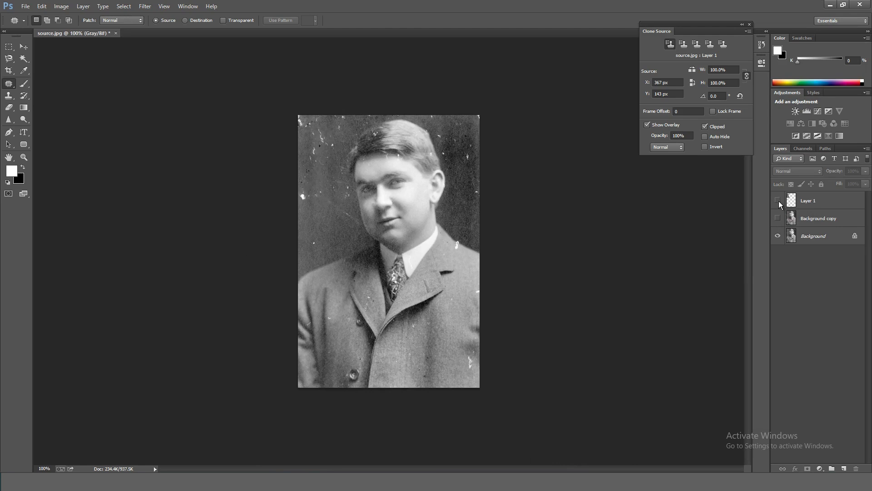
{"action": "left_click", "coordinate": [778, 201]}
{"action": "left_click", "coordinate": [778, 200]}
{"action": "left_click", "coordinate": [778, 200]}
{"action": "left_click", "coordinate": [778, 201]}
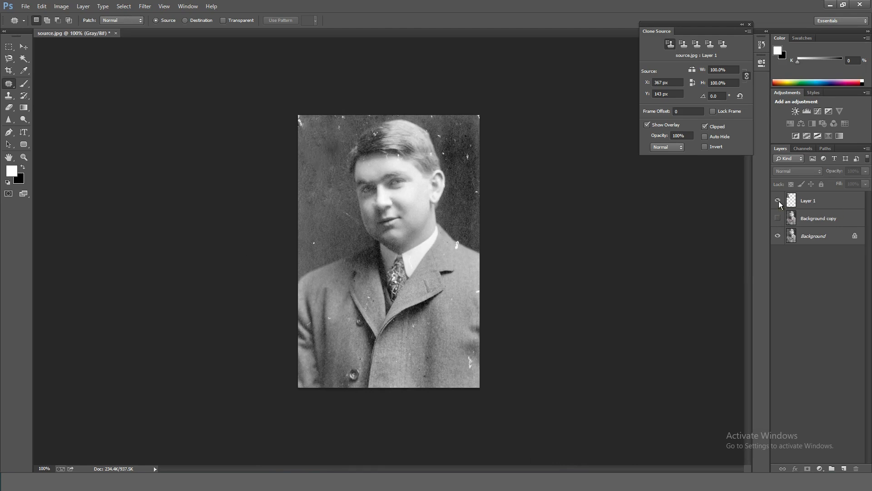
{"action": "left_click", "coordinate": [778, 200]}
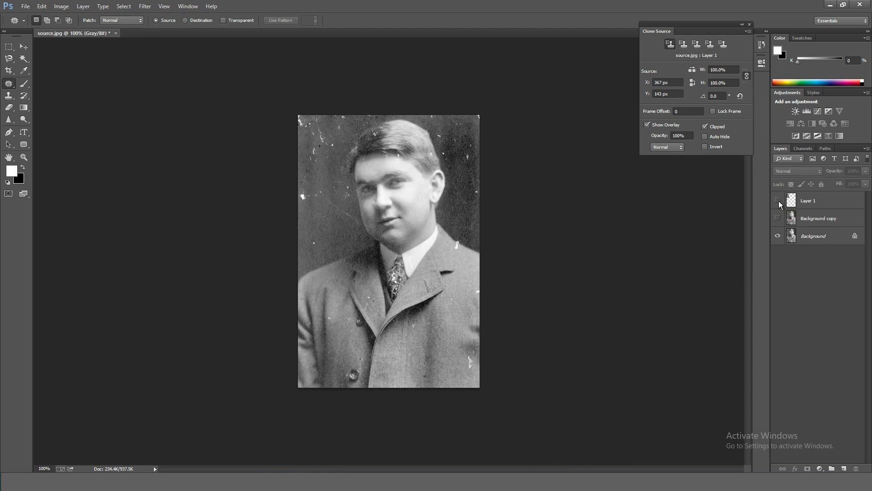
Step: Merge Layer 1 with the Background copy layer into a single layer
{"action": "right_click", "coordinate": [9, 84]}
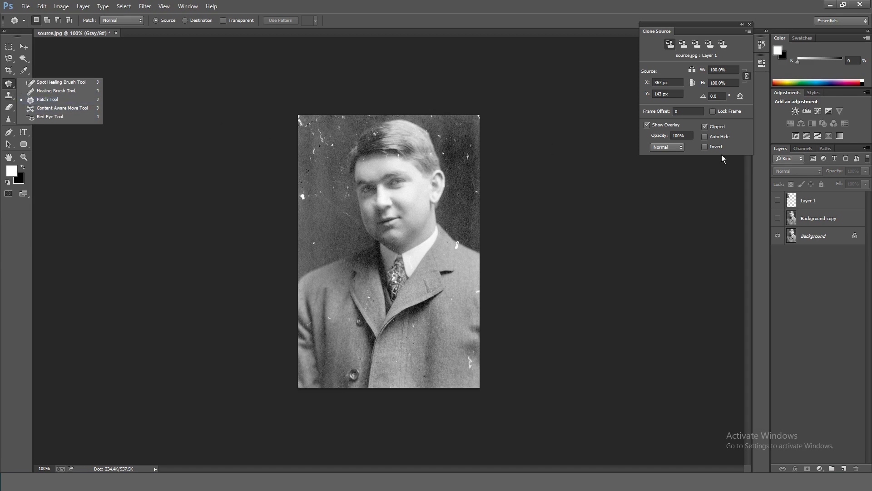
{"action": "left_click", "coordinate": [809, 278]}
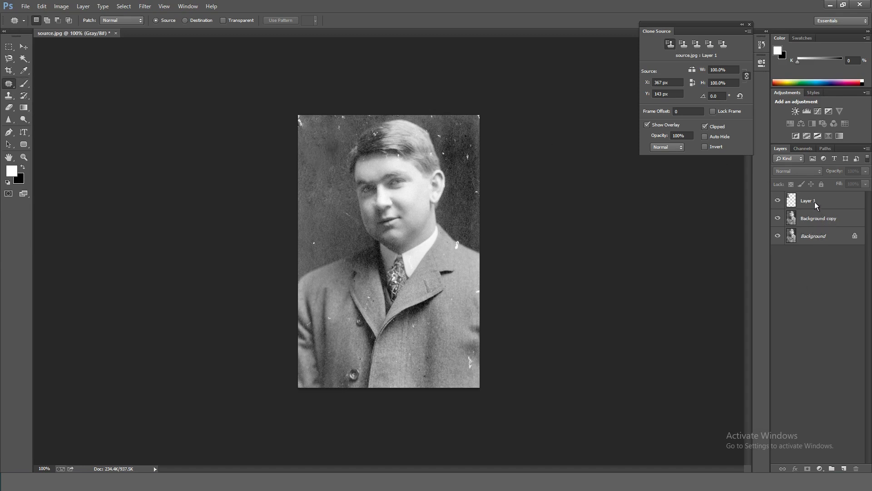
{"action": "left_click", "coordinate": [813, 204]}
{"action": "left_click", "coordinate": [818, 223], "text": "shift"}
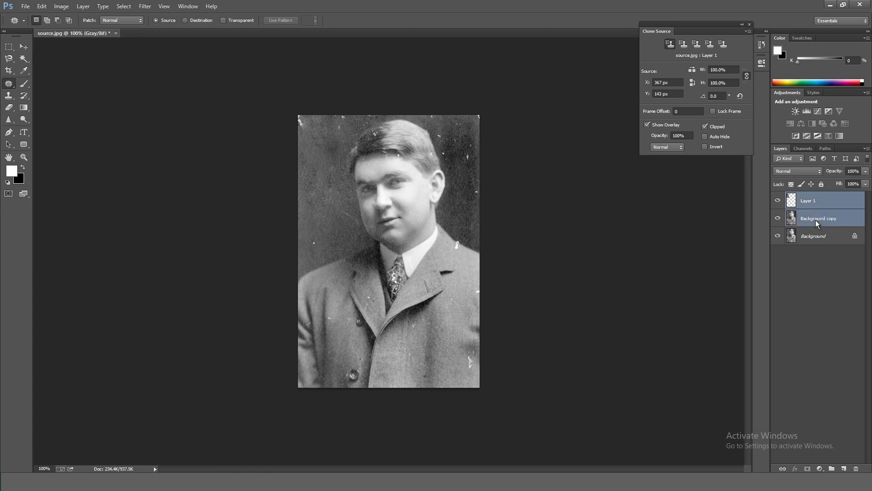
{"action": "key", "text": "ctrl+e"}
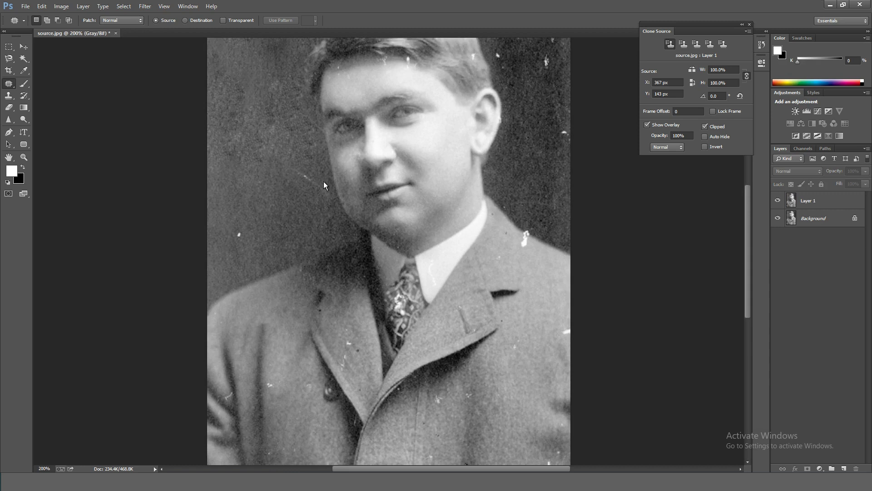
Step: Patch the blemishes along the top edge and in the upper-left corner of the backdrop on merged Layer 1
{"action": "left_click_drag", "start_coordinate": [277, 109], "coordinate": [329, 277]}
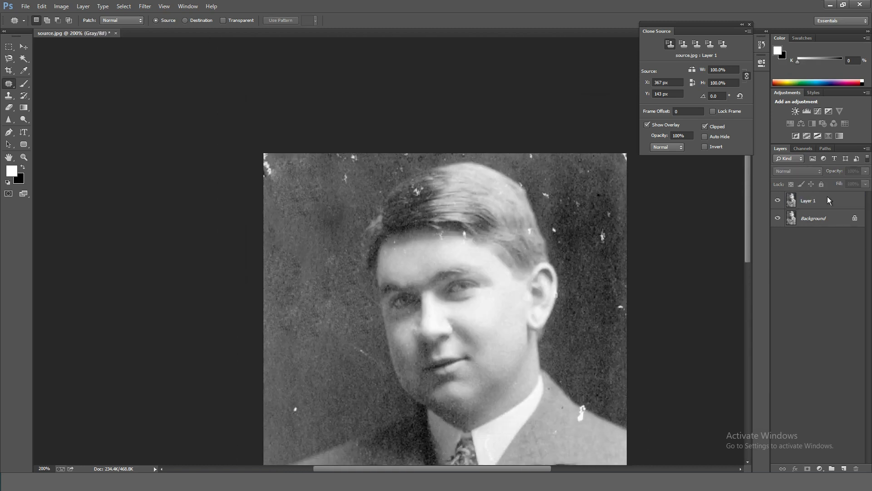
{"action": "left_click", "coordinate": [815, 207]}
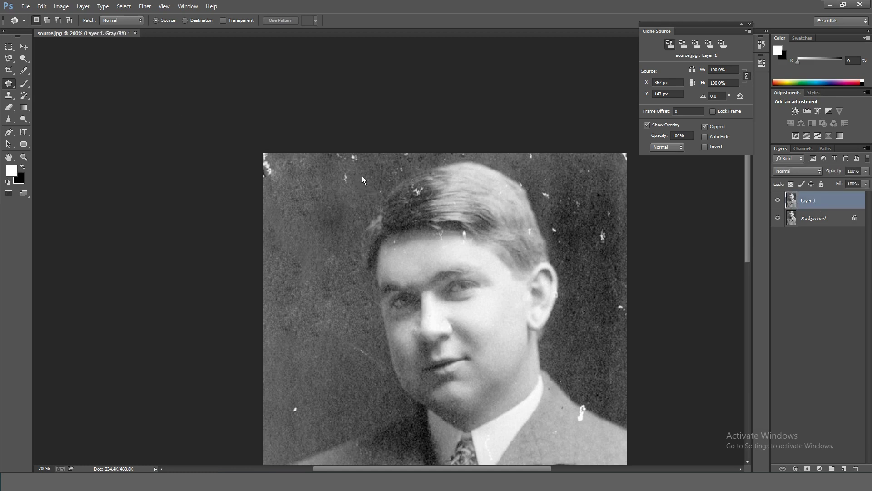
{"action": "left_click_drag", "start_coordinate": [356, 178], "coordinate": [355, 178]}
{"action": "left_click_drag", "start_coordinate": [329, 217], "coordinate": [328, 219]}
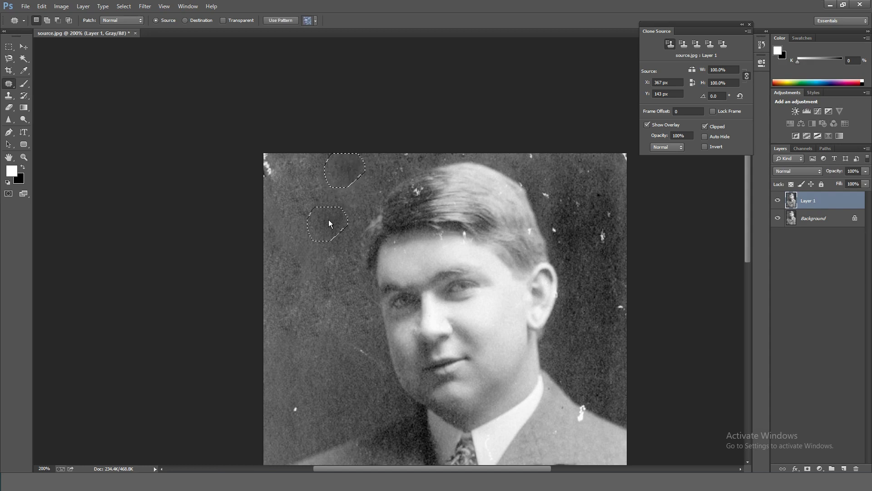
{"action": "key", "text": "ctrl+d"}
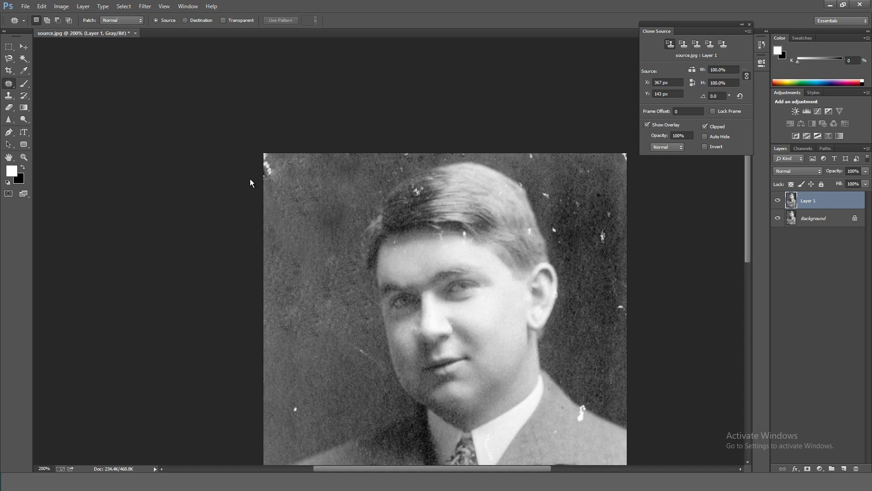
{"action": "mouse_move", "coordinate": [283, 166]}
{"action": "left_mouse_down"}
{"action": "mouse_move", "coordinate": [271, 167]}
{"action": "mouse_move", "coordinate": [295, 197]}
{"action": "left_mouse_up"}
{"action": "key", "text": "ctrl+d"}
Step: Patch the white spots in the backdrop on the right side of the head with clean backdrop texture
{"action": "left_click_drag", "start_coordinate": [543, 209], "coordinate": [552, 187]}
{"action": "left_click_drag", "start_coordinate": [602, 256], "coordinate": [590, 291]}
{"action": "mouse_move", "coordinate": [564, 237]}
{"action": "left_mouse_down"}
{"action": "mouse_move", "coordinate": [546, 224]}
{"action": "mouse_move", "coordinate": [559, 240]}
{"action": "mouse_move", "coordinate": [584, 233]}
{"action": "mouse_move", "coordinate": [573, 211]}
{"action": "mouse_move", "coordinate": [609, 309]}
{"action": "left_mouse_up"}
{"action": "left_click_drag", "start_coordinate": [591, 169], "coordinate": [587, 199]}
{"action": "key", "text": "ctrl+d"}
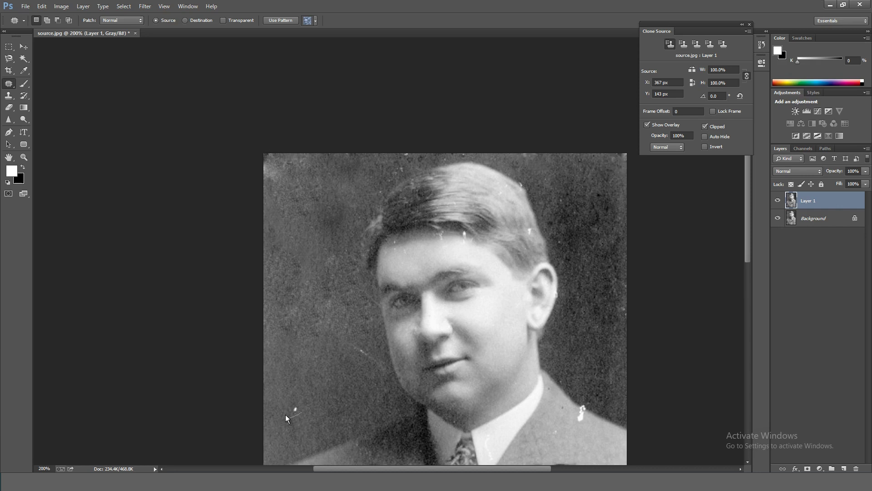
Step: Patch the white specks along the forehead hairline and in the hair above the ear
{"action": "key", "text": "ctrl+plus"}
{"action": "left_click_drag", "start_coordinate": [549, 234], "coordinate": [549, 233]}
{"action": "left_click_drag", "start_coordinate": [547, 230], "coordinate": [497, 214]}
{"action": "key", "text": "ctrl+d"}
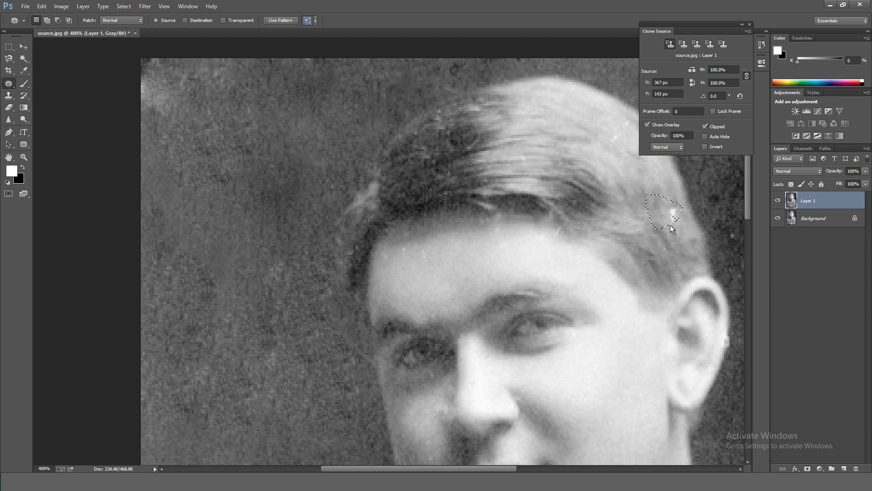
Step: Patch the light specks on the jacket front beside its two buttons with clean fabric texture
{"action": "mouse_move", "coordinate": [515, 353]}
{"action": "left_mouse_down"}
{"action": "mouse_move", "coordinate": [494, 237]}
{"action": "mouse_move", "coordinate": [586, 195]}
{"action": "left_mouse_up"}
{"action": "left_click_drag", "start_coordinate": [574, 292], "coordinate": [571, 298]}
{"action": "mouse_move", "coordinate": [322, 217]}
{"action": "left_mouse_down"}
{"action": "mouse_move", "coordinate": [321, 232]}
{"action": "mouse_move", "coordinate": [177, 271]}
{"action": "left_mouse_up"}
{"action": "left_click_drag", "start_coordinate": [236, 272], "coordinate": [240, 286]}
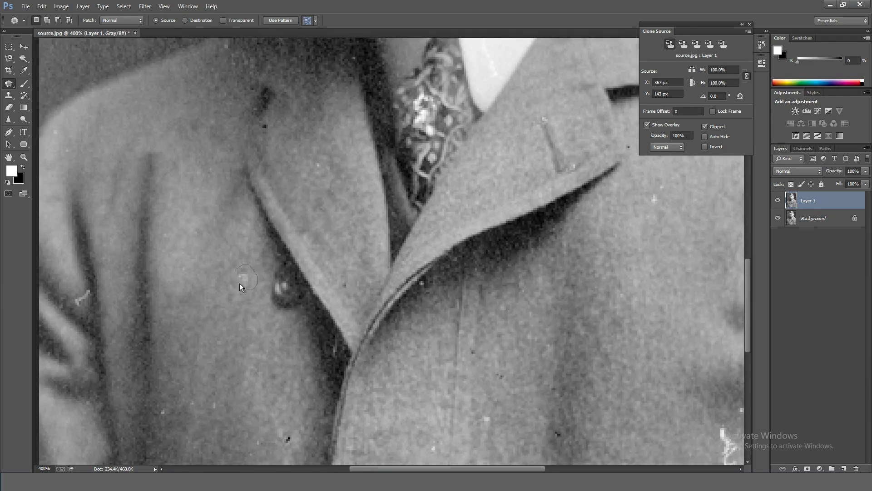
{"action": "key", "text": "h"}
{"action": "left_click_drag", "start_coordinate": [91, 298], "coordinate": [370, 287]}
{"action": "left_click_drag", "start_coordinate": [318, 335], "coordinate": [323, 348]}
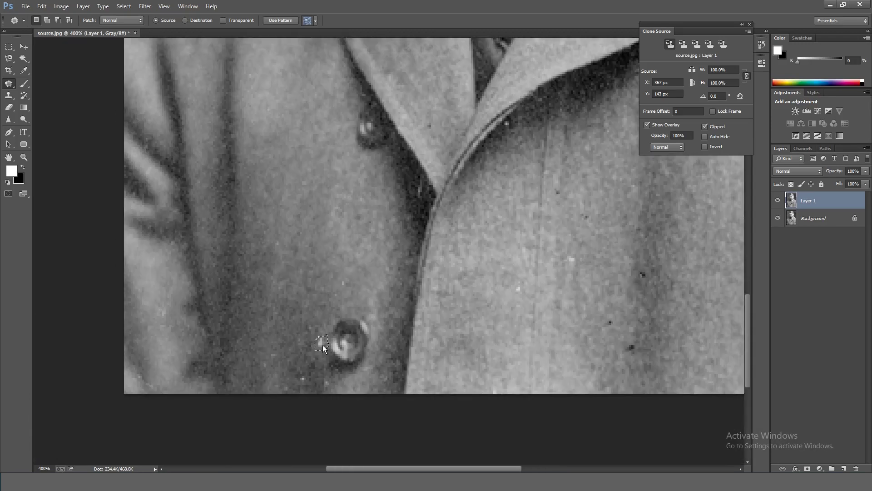
Step: Patch the light and dark specks on the lower jacket front, on the opposite side of the opening from the buttons
{"action": "left_click_drag", "start_coordinate": [522, 282], "coordinate": [528, 293]}
{"action": "scroll", "coordinate": [629, 350], "scroll_direction": "right", "scroll_amount": 5}
{"action": "mouse_move", "coordinate": [599, 355]}
{"action": "left_mouse_down"}
{"action": "mouse_move", "coordinate": [615, 367]}
{"action": "mouse_move", "coordinate": [591, 373]}
{"action": "left_mouse_up"}
{"action": "left_click_drag", "start_coordinate": [401, 342], "coordinate": [404, 334]}
{"action": "left_click_drag", "start_coordinate": [428, 294], "coordinate": [426, 300]}
{"action": "left_click_drag", "start_coordinate": [375, 241], "coordinate": [371, 236]}
{"action": "left_click_drag", "start_coordinate": [367, 239], "coordinate": [345, 208]}
{"action": "left_click_drag", "start_coordinate": [339, 214], "coordinate": [350, 205]}
Step: Patch the remaining blemishes on the jacket's chest and upper lapel around the breast pocket
{"action": "left_click_drag", "start_coordinate": [296, 145], "coordinate": [302, 157]}
{"action": "left_click_drag", "start_coordinate": [529, 130], "coordinate": [417, 347]}
{"action": "left_click_drag", "start_coordinate": [419, 301], "coordinate": [421, 295]}
{"action": "left_click_drag", "start_coordinate": [413, 280], "coordinate": [448, 278]}
{"action": "left_click_drag", "start_coordinate": [520, 249], "coordinate": [521, 281]}
{"action": "left_click_drag", "start_coordinate": [513, 268], "coordinate": [462, 298]}
{"action": "left_click_drag", "start_coordinate": [293, 206], "coordinate": [295, 209]}
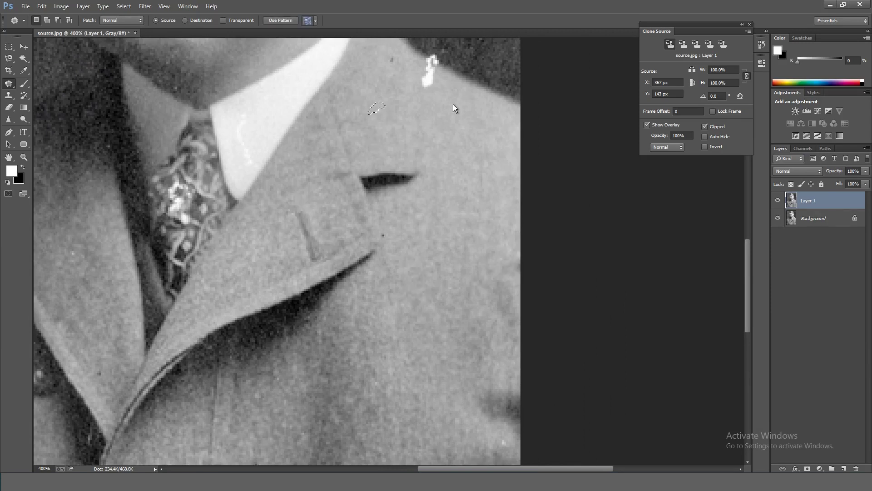
Step: Patch the white damage on the jacket shoulder and the scratch on the white shirt collar
{"action": "left_click_drag", "start_coordinate": [453, 108], "coordinate": [461, 287]}
{"action": "left_click_drag", "start_coordinate": [413, 237], "coordinate": [417, 249]}
{"action": "key", "text": "ctrl+d"}
{"action": "key", "text": "ctrl+0"}
{"action": "scroll", "coordinate": [494, 268], "scroll_direction": "up", "scroll_amount": 4}
{"action": "left_click_drag", "start_coordinate": [494, 269], "coordinate": [497, 271]}
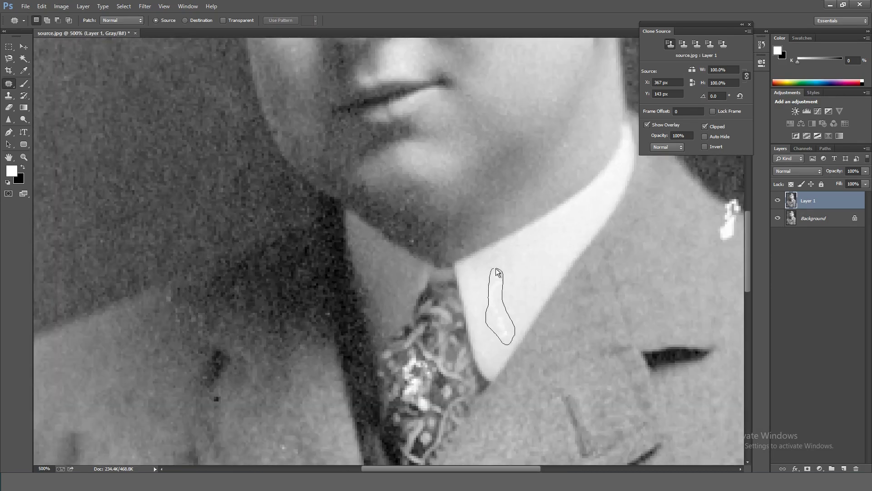
Step: Hide Layer 1 at 100% view to compare the retouched portrait with the original Background
{"action": "scroll", "coordinate": [541, 268], "scroll_direction": "down", "scroll_amount": 1}
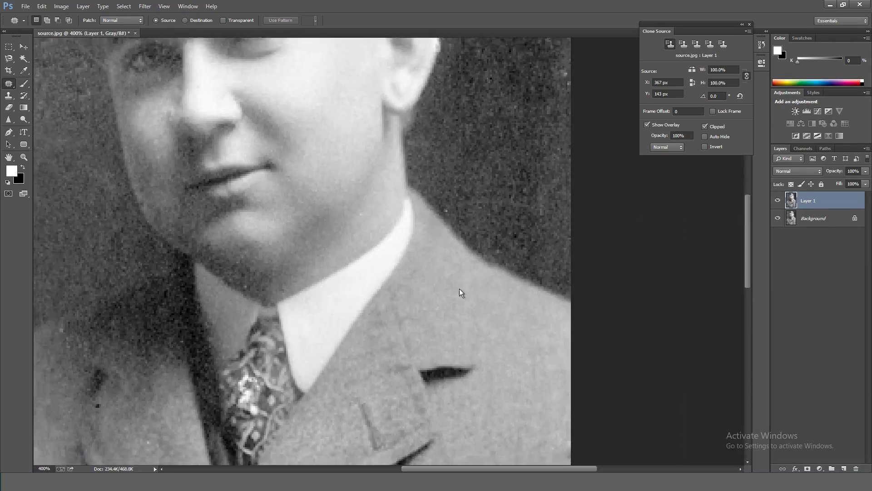
{"action": "scroll", "coordinate": [422, 318], "scroll_direction": "down", "scroll_amount": 3}
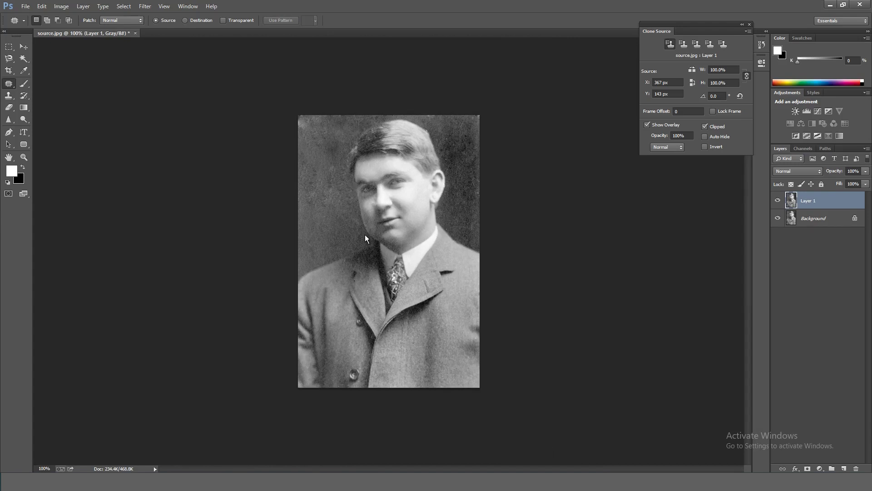
{"action": "left_click", "coordinate": [779, 199]}
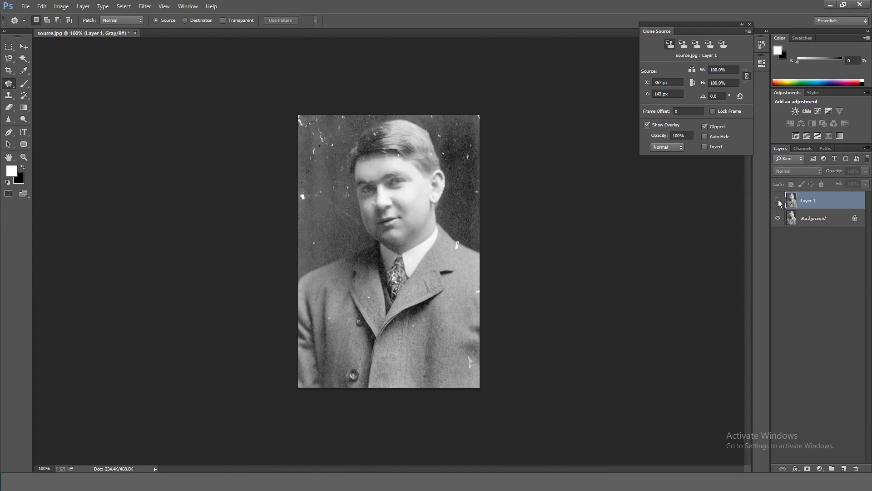